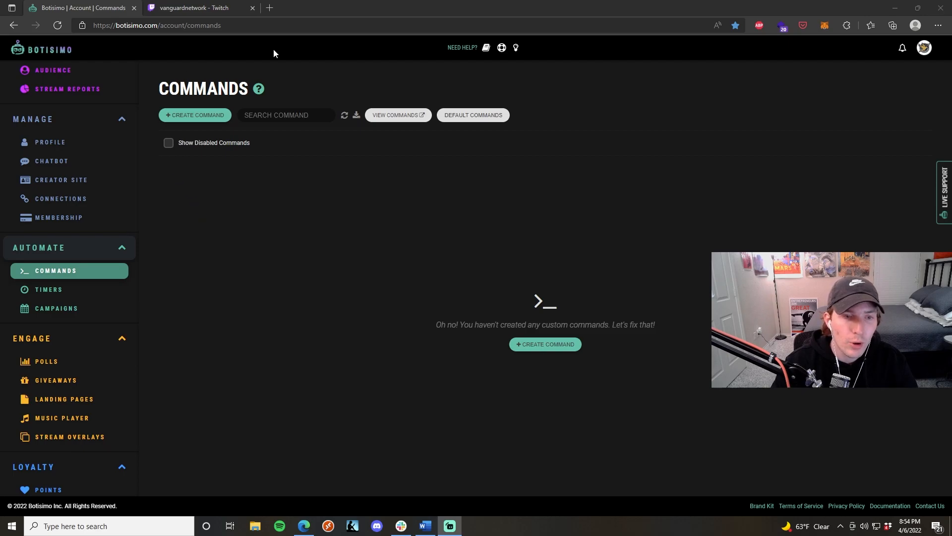
Step: Start a new command with trigger !Test, replacing the prefilled name, keeping the Hello World! response
{"action": "left_click", "coordinate": [195, 115]}
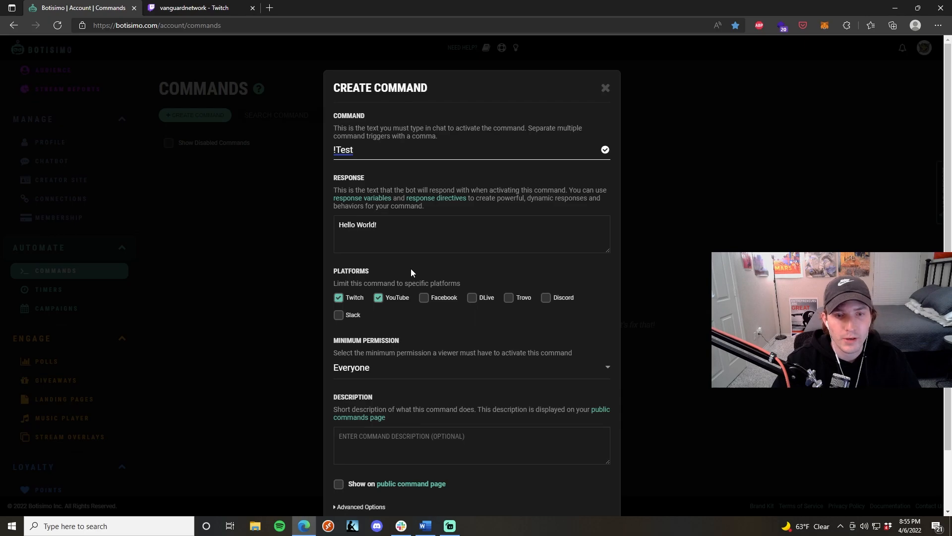
{"action": "key", "text": "ctrl+a"}
{"action": "key", "text": "BackSpace"}
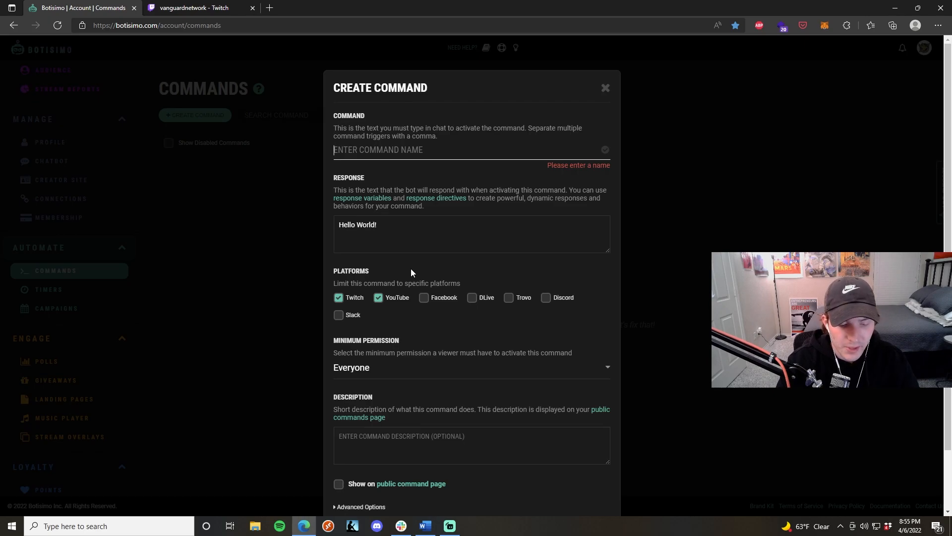
{"action": "type", "text": "!Te"}
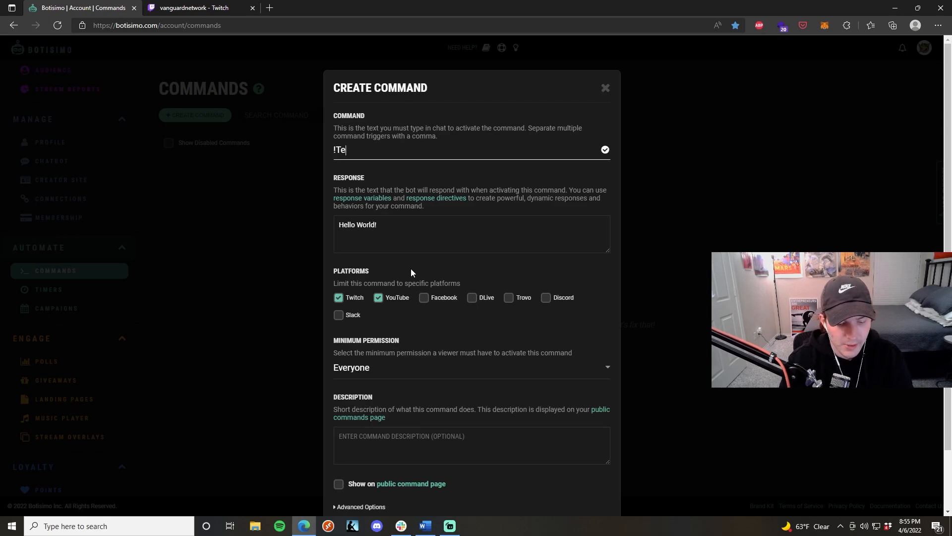
{"action": "type", "text": "st"}
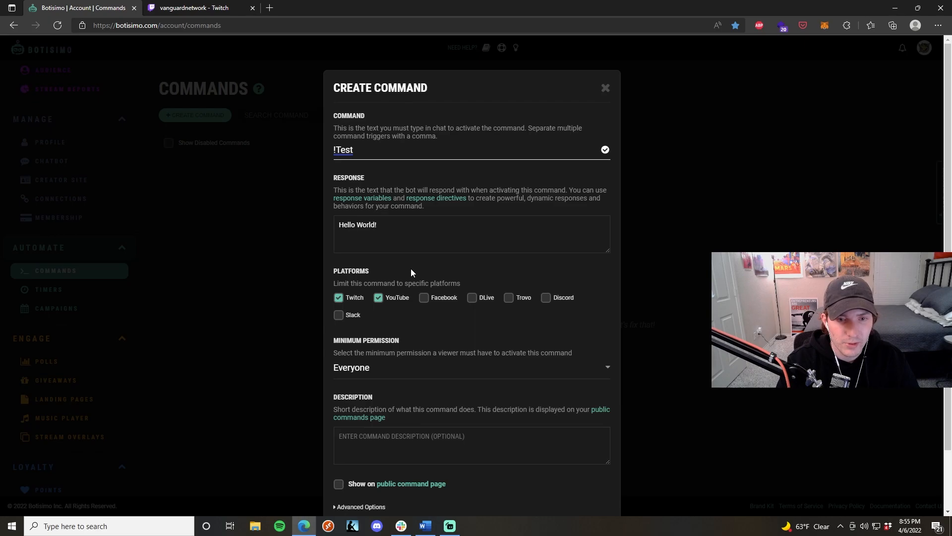
{"action": "key", "text": "Tab"}
{"action": "left_click", "coordinate": [428, 223]}
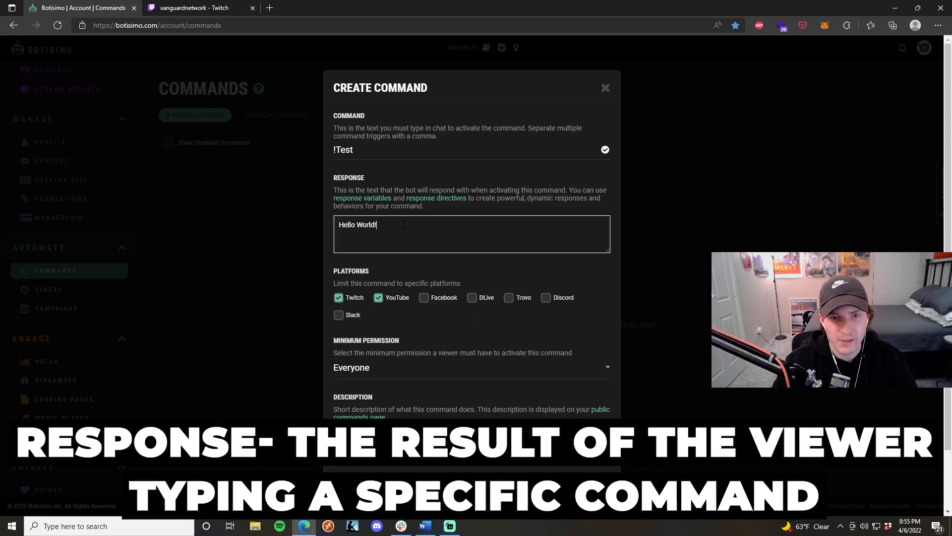
Step: Review the !Test command name and the Hello World! response text without changing them
{"action": "double_click", "coordinate": [343, 149]}
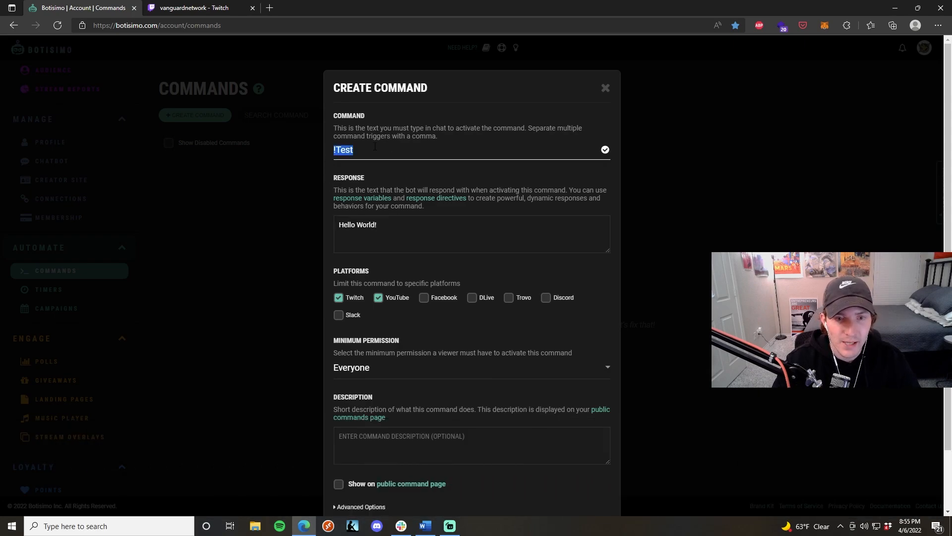
{"action": "left_click", "coordinate": [364, 150]}
{"action": "double_click", "coordinate": [350, 150]}
{"action": "left_click", "coordinate": [350, 149]}
{"action": "double_click", "coordinate": [350, 149]}
{"action": "left_click", "coordinate": [364, 150]}
{"action": "left_click", "coordinate": [453, 224]}
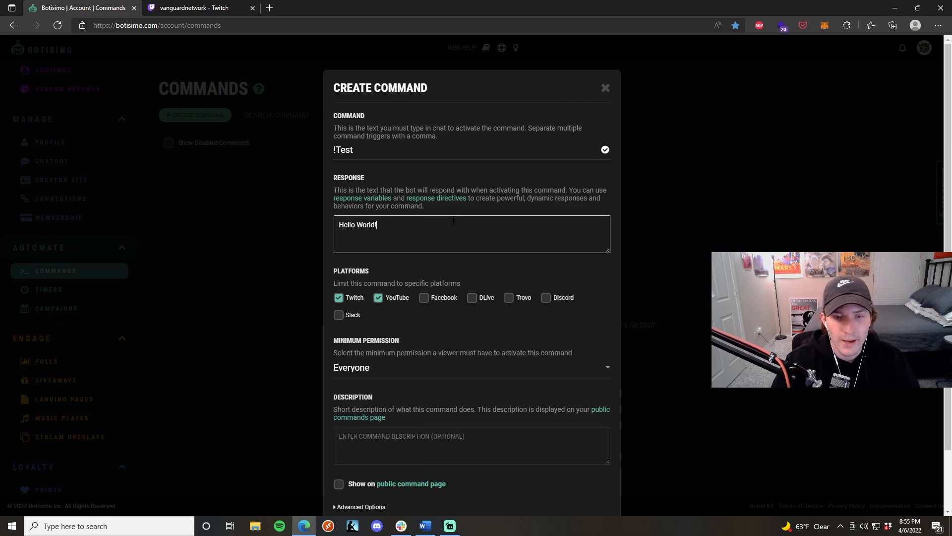
{"action": "left_click", "coordinate": [424, 298]}
{"action": "left_click", "coordinate": [472, 298]}
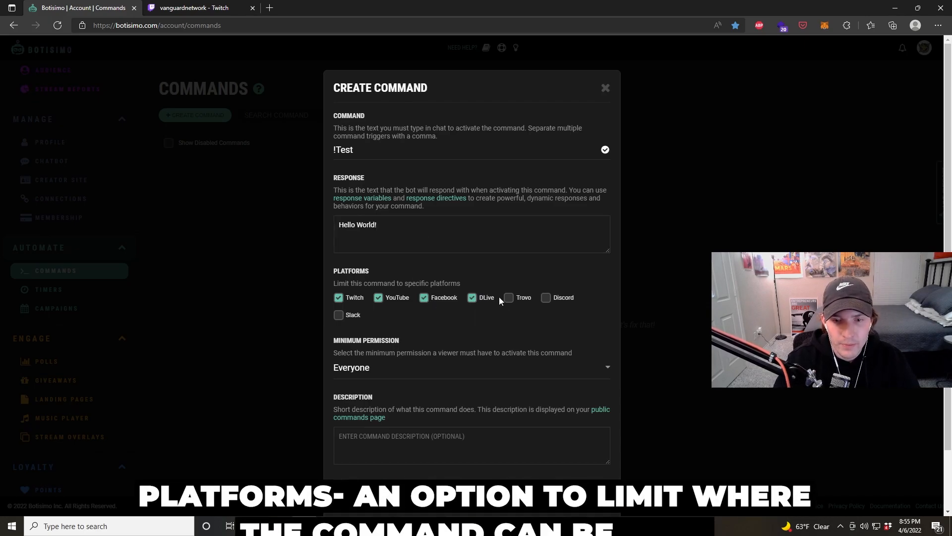
{"action": "left_click", "coordinate": [508, 298]}
{"action": "left_click", "coordinate": [546, 297]}
{"action": "left_click", "coordinate": [339, 315]}
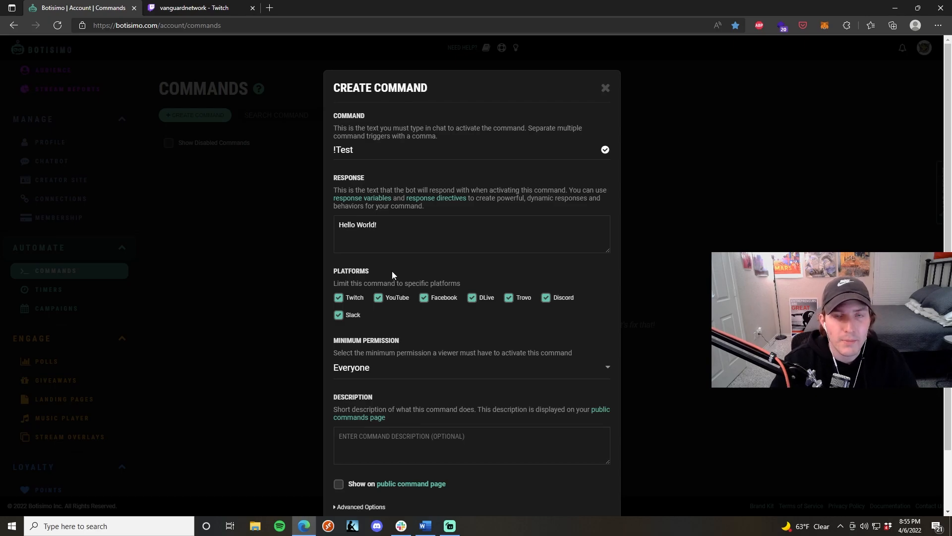
{"action": "left_click", "coordinate": [338, 315]}
{"action": "left_click", "coordinate": [546, 298]}
{"action": "left_click", "coordinate": [509, 298]}
{"action": "left_click", "coordinate": [471, 297]}
{"action": "left_click", "coordinate": [424, 298]}
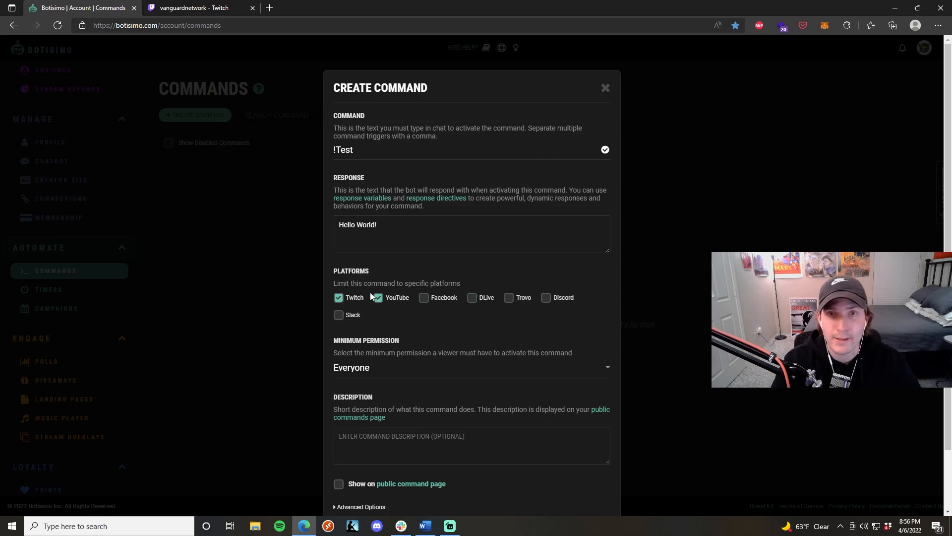
{"action": "scroll", "coordinate": [489, 305], "scroll_direction": "down", "scroll_amount": 1}
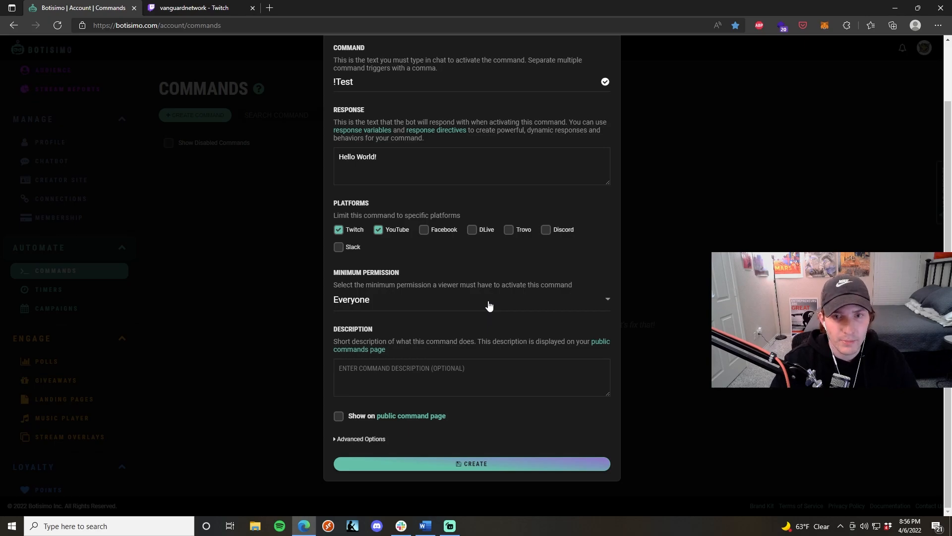
{"action": "left_click", "coordinate": [403, 301]}
{"action": "left_click", "coordinate": [386, 329]}
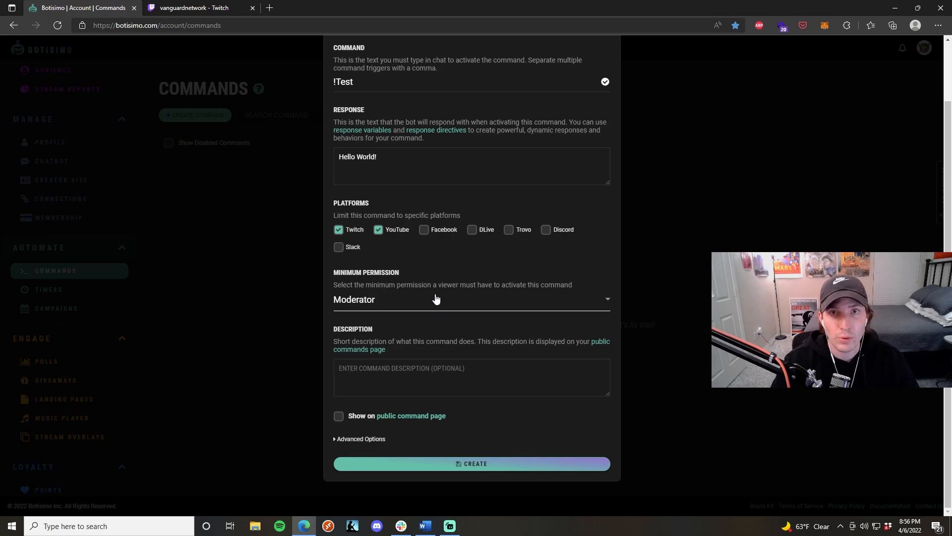
{"action": "left_click", "coordinate": [380, 302]}
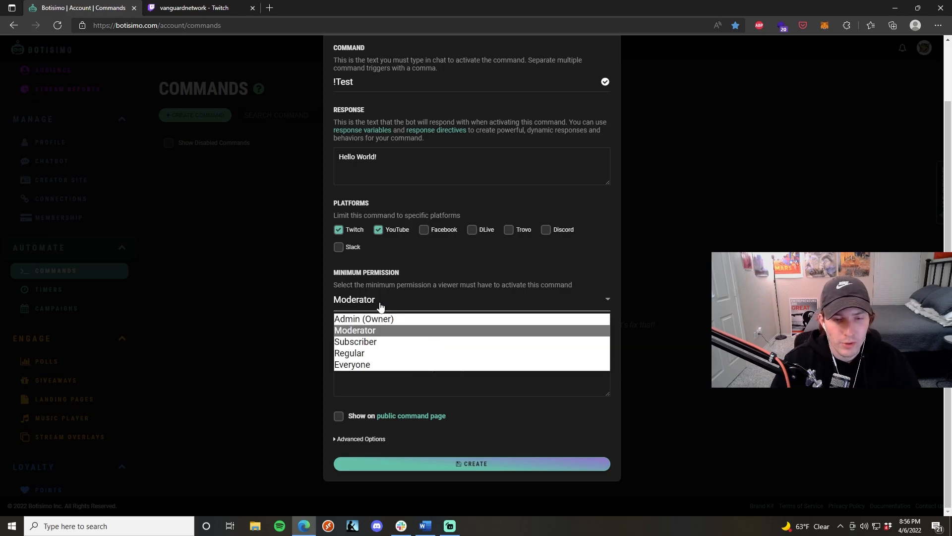
{"action": "left_click", "coordinate": [392, 367]}
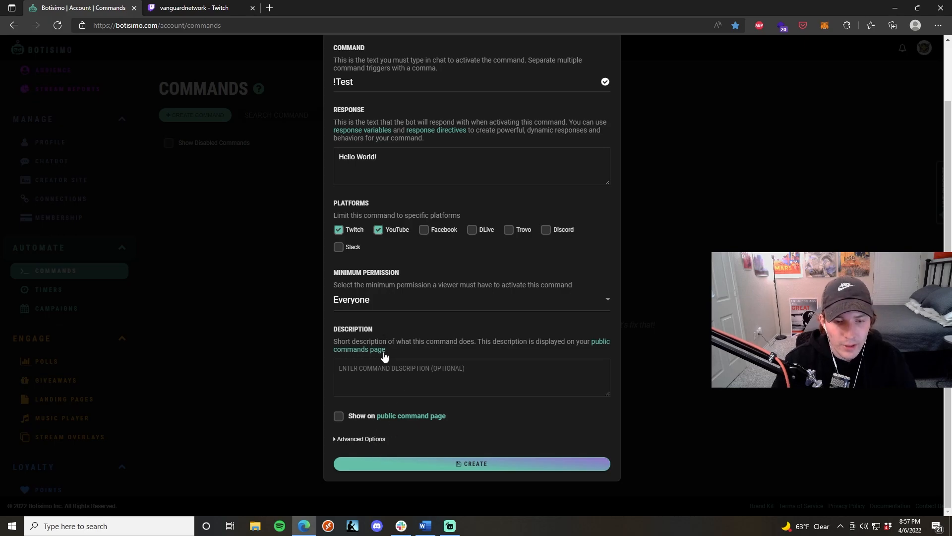
Step: In Advanced Options, restrict the command's Connection to the Twitch account only
{"action": "left_click", "coordinate": [361, 439]}
{"action": "scroll", "coordinate": [432, 372], "scroll_direction": "down", "scroll_amount": 3}
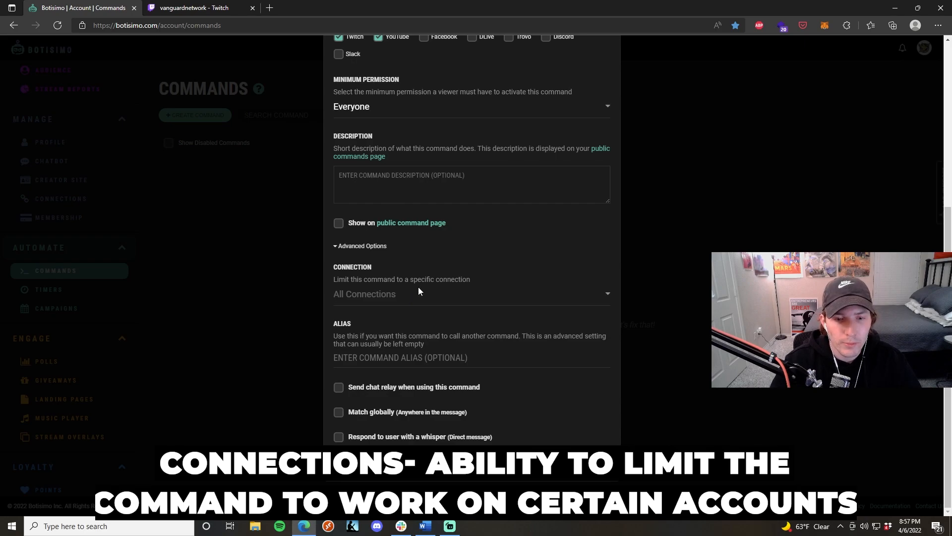
{"action": "left_click", "coordinate": [418, 294]}
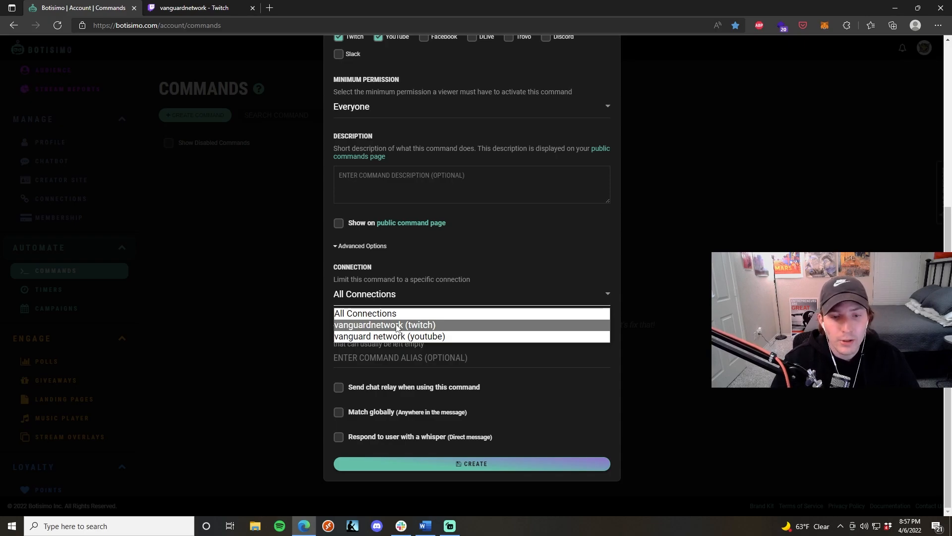
{"action": "left_click", "coordinate": [398, 326]}
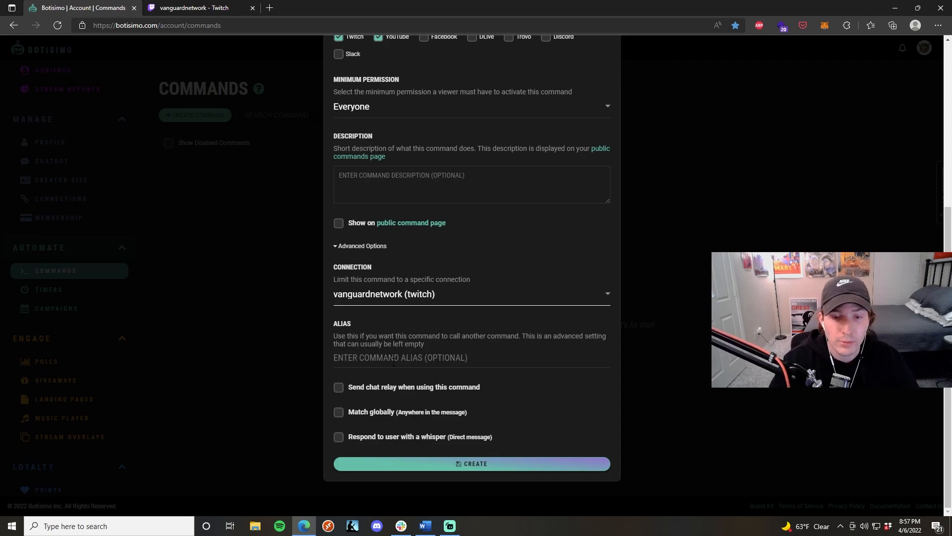
Step: Clear the Yes alias text and toggle the Match globally option for the !Test command
{"action": "left_click", "coordinate": [393, 359]}
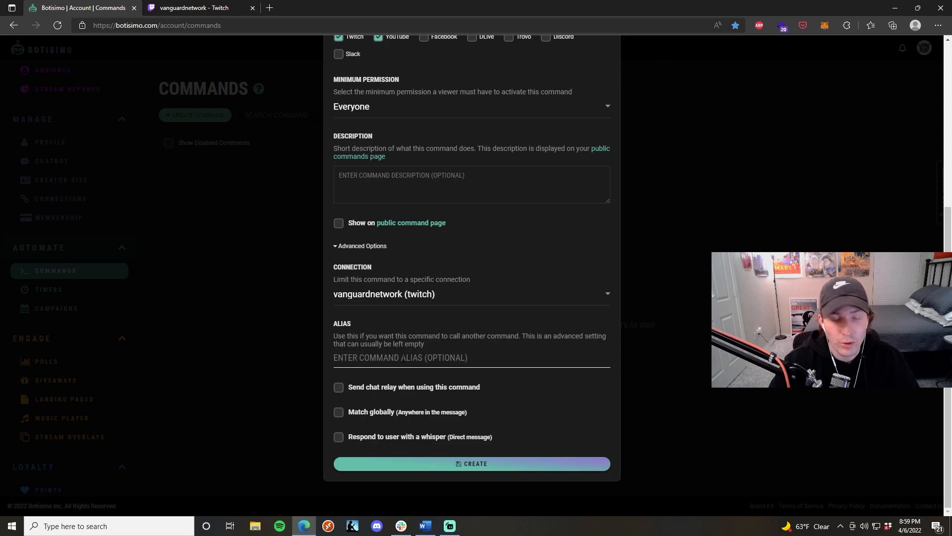
{"action": "type", "text": "Yes"}
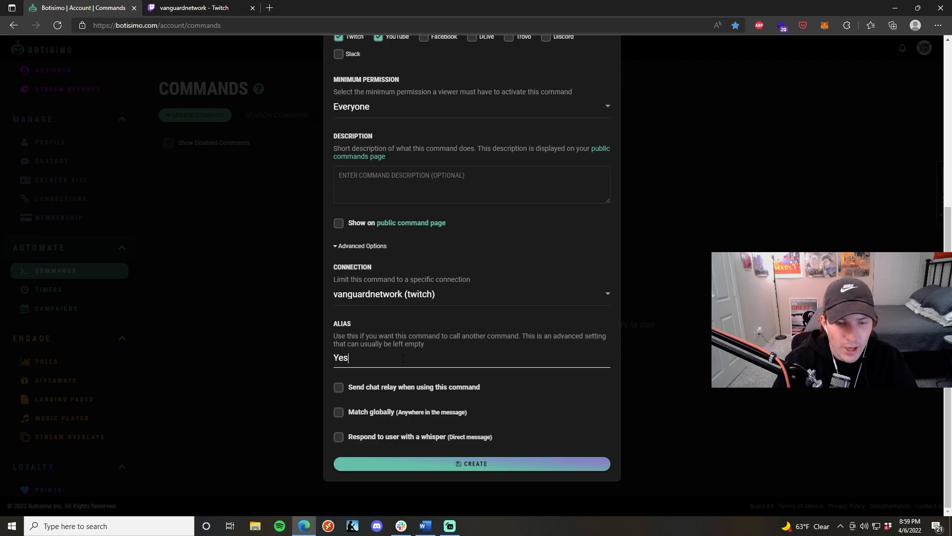
{"action": "scroll", "coordinate": [403, 360], "scroll_direction": "up", "scroll_amount": 5}
{"action": "scroll", "coordinate": [397, 274], "scroll_direction": "up", "scroll_amount": 1}
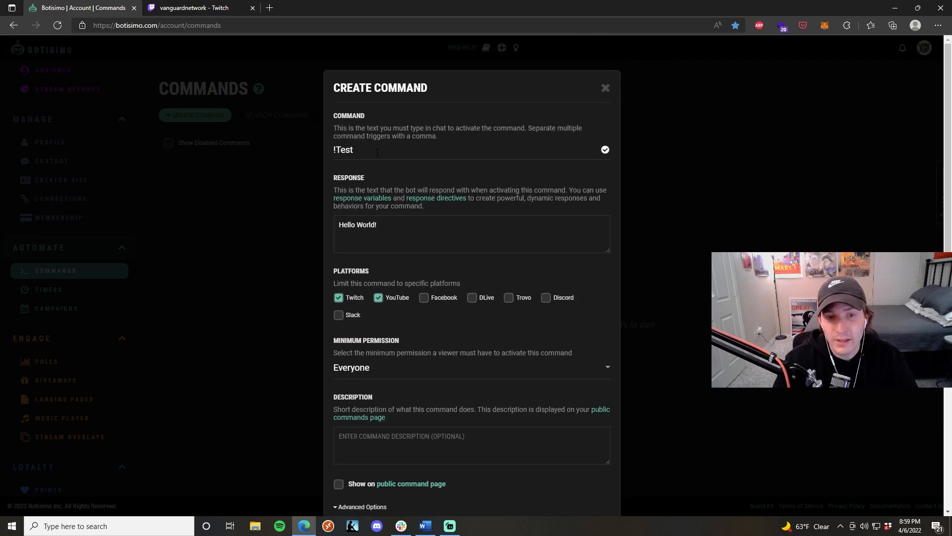
{"action": "double_click", "coordinate": [344, 150]}
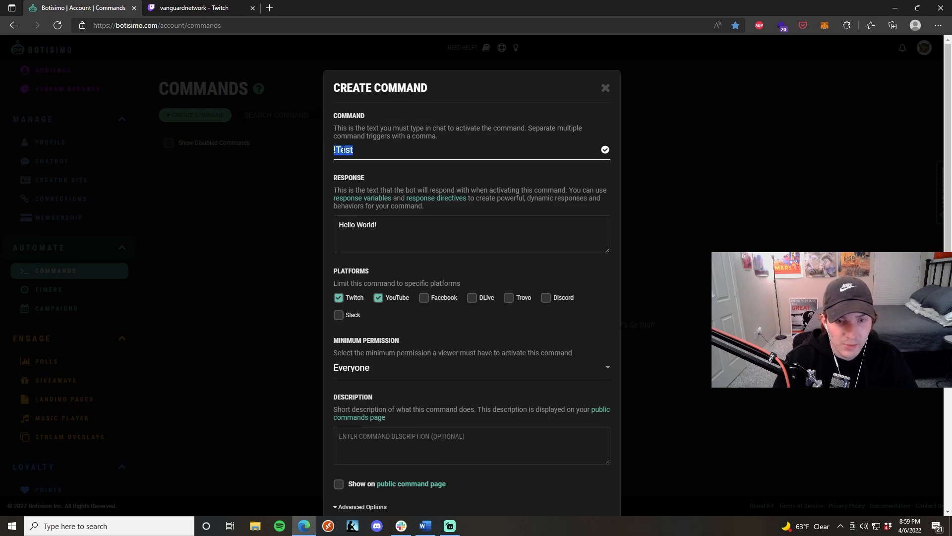
{"action": "left_click", "coordinate": [402, 298]}
{"action": "scroll", "coordinate": [391, 313], "scroll_direction": "down", "scroll_amount": 5}
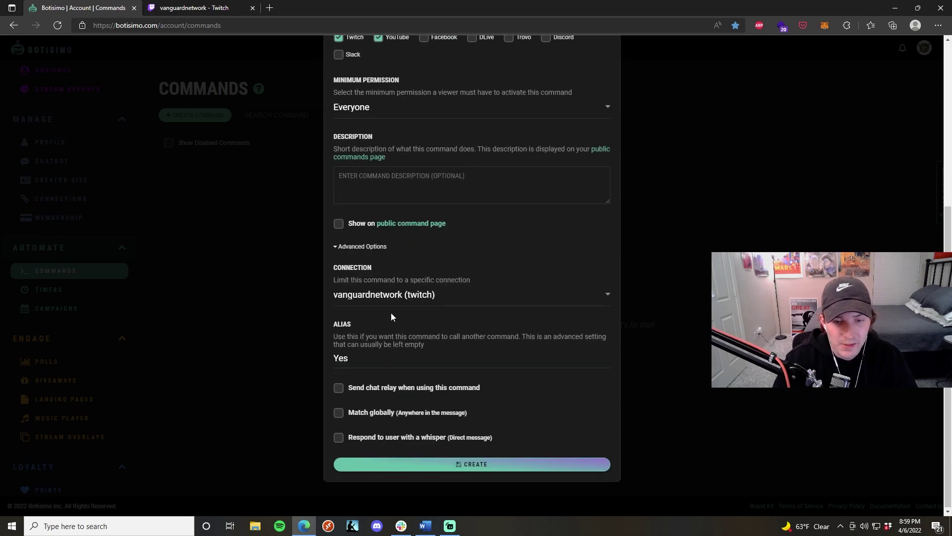
{"action": "double_click", "coordinate": [360, 359]}
{"action": "key", "text": "BackSpace"}
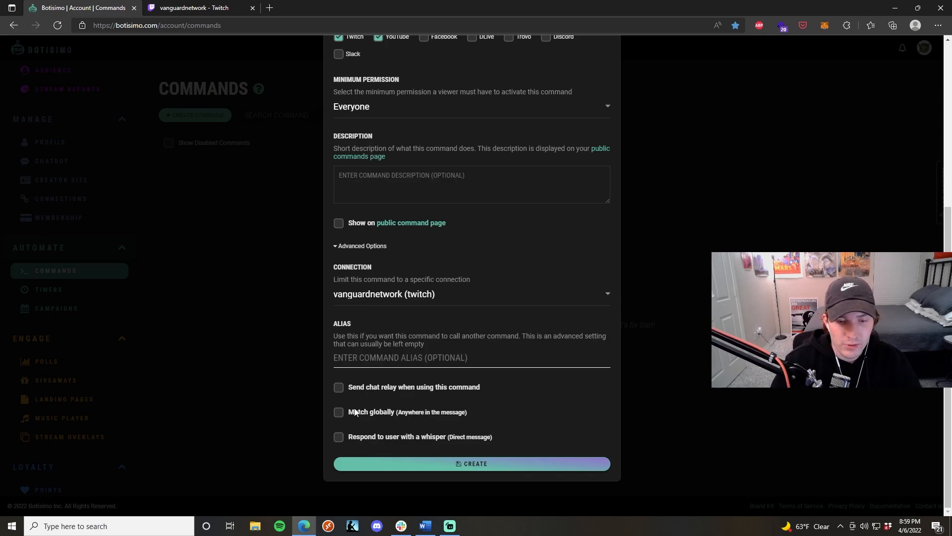
{"action": "left_click", "coordinate": [338, 411]}
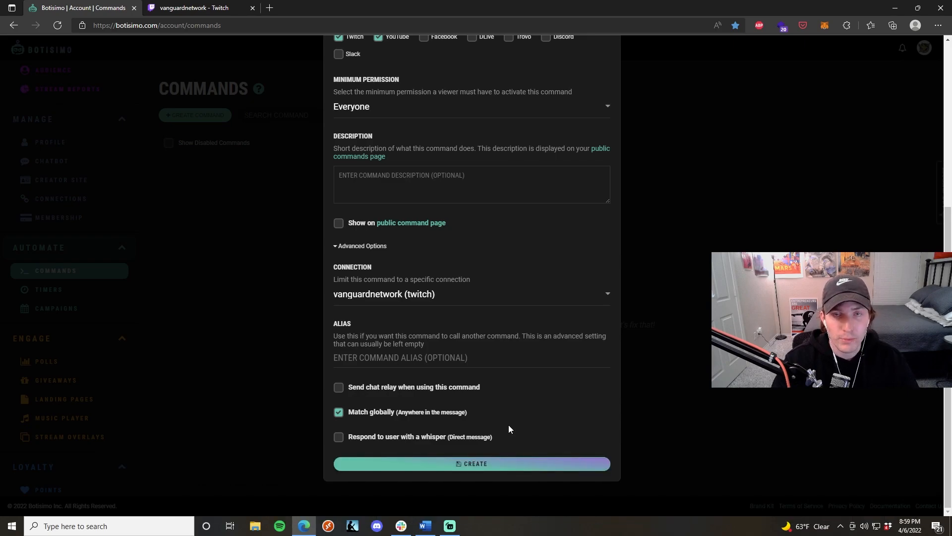
{"action": "scroll", "coordinate": [508, 424], "scroll_direction": "up", "scroll_amount": 5}
{"action": "scroll", "coordinate": [508, 372], "scroll_direction": "up", "scroll_amount": 3}
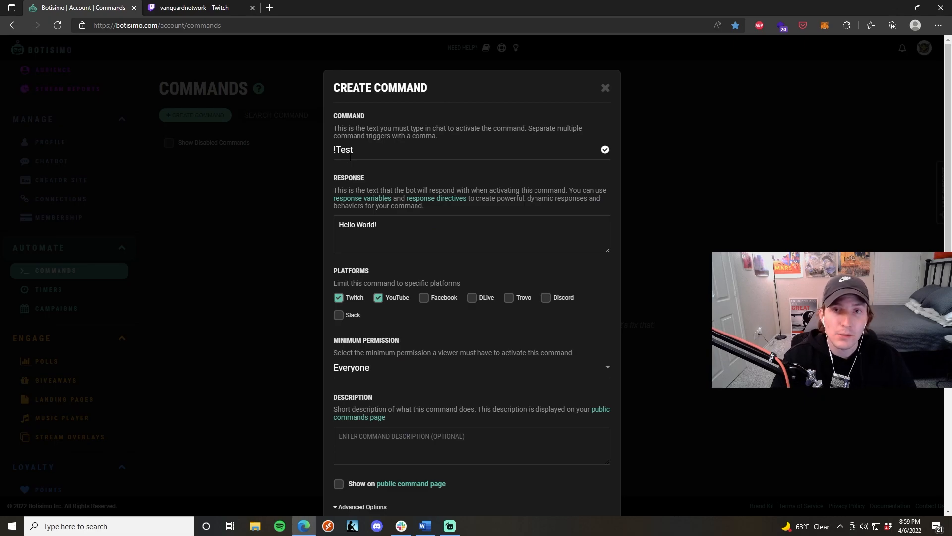
{"action": "scroll", "coordinate": [350, 260], "scroll_direction": "down", "scroll_amount": 5}
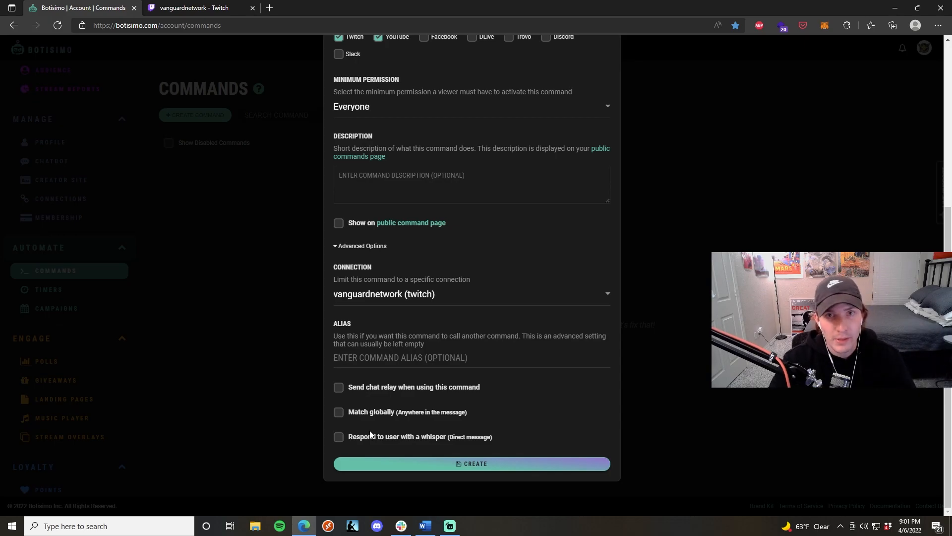
Step: Create the !Test command so it appears in the commands list
{"action": "left_click", "coordinate": [411, 465]}
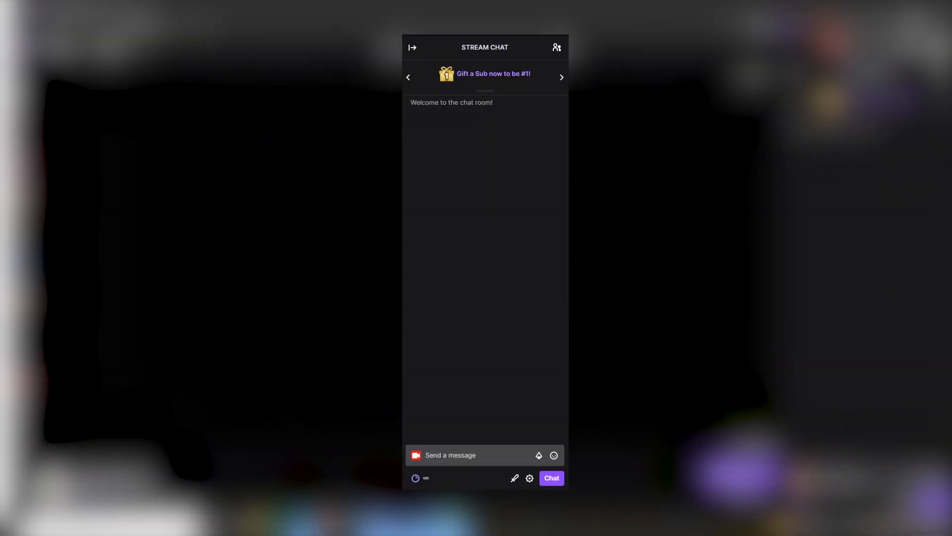
{"action": "type", "text": "!"}
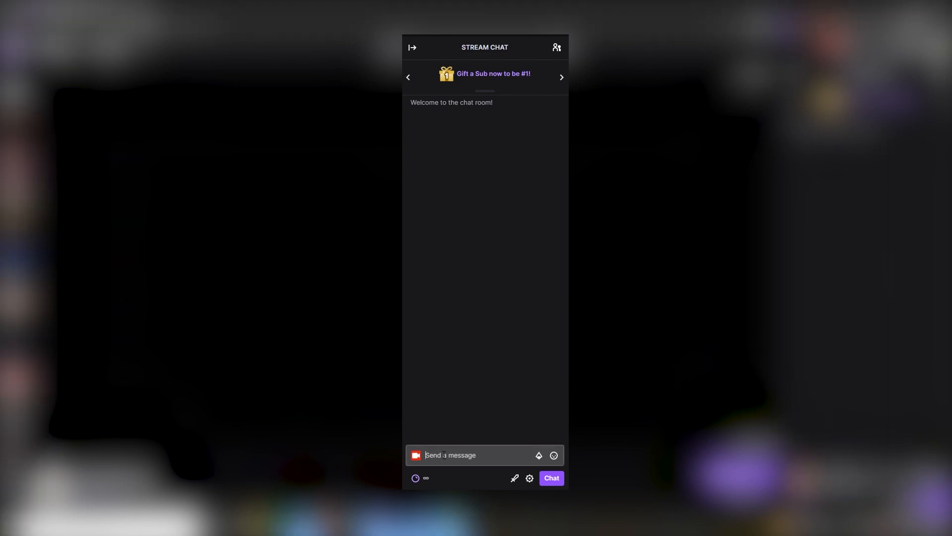
{"action": "type", "text": "Test"}
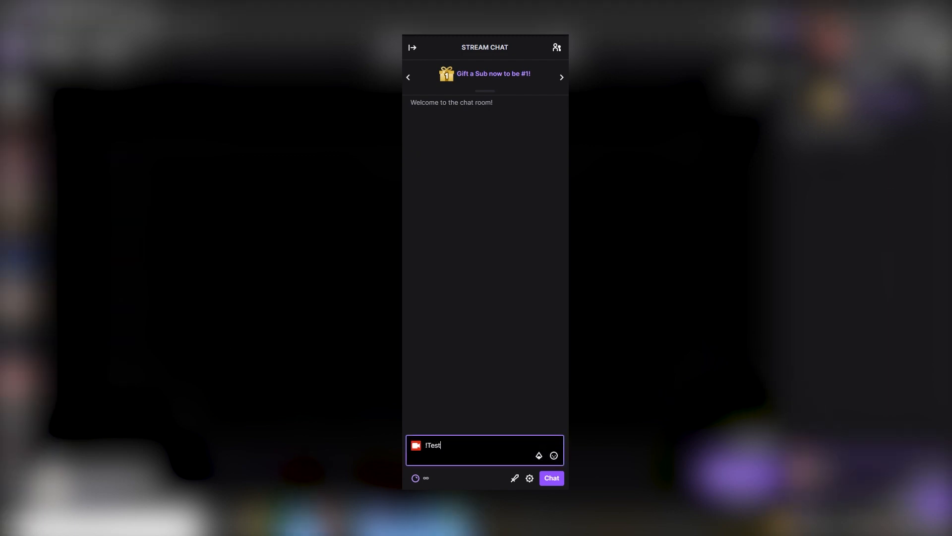
Step: Send !Test in the Twitch stream chat to trigger the bot's Hello World! reply
{"action": "key", "text": "Return"}
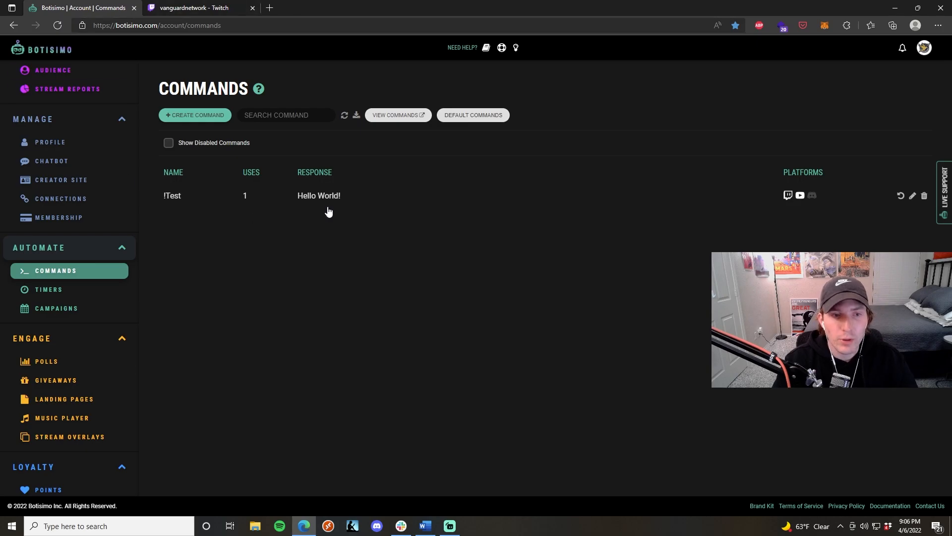
Step: Create a new command named !Countdown and move to its empty Response box
{"action": "left_click", "coordinate": [195, 115]}
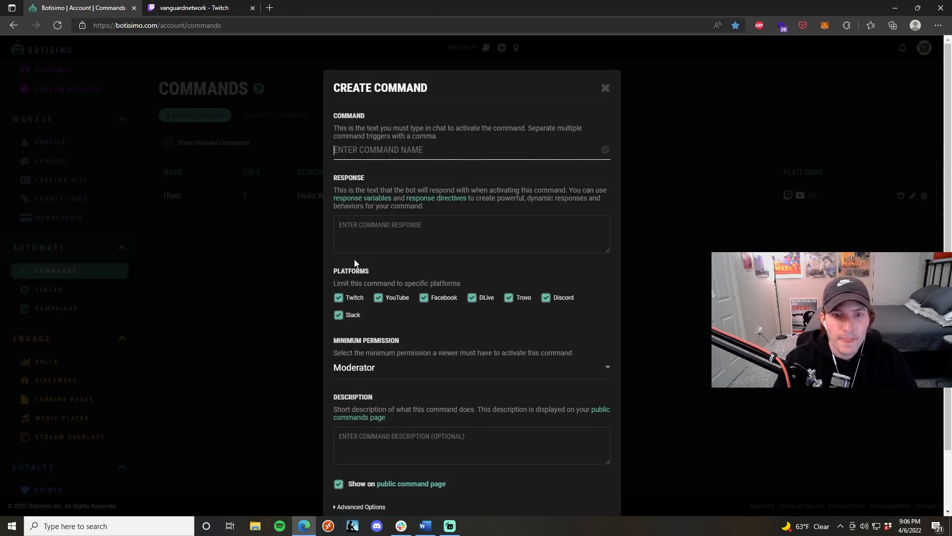
{"action": "type", "text": "!"}
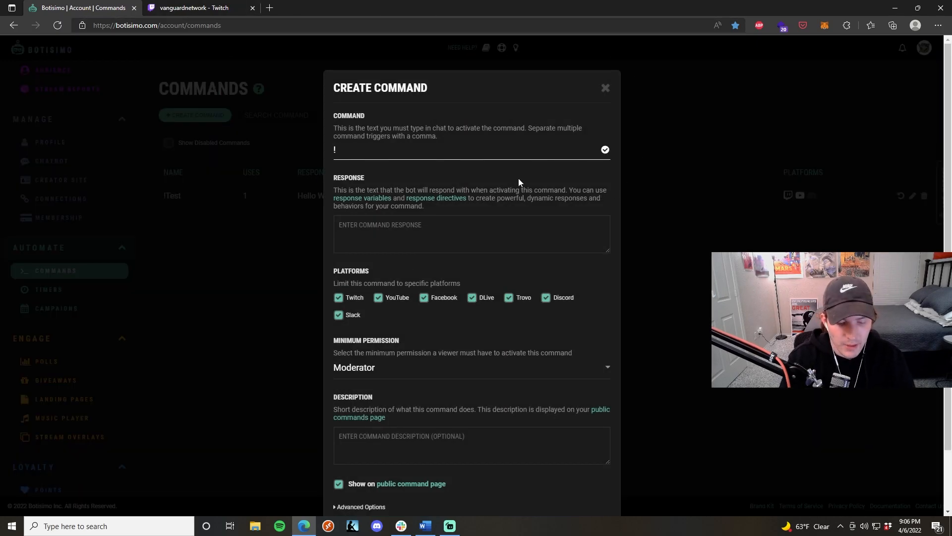
{"action": "type", "text": "Countdown"}
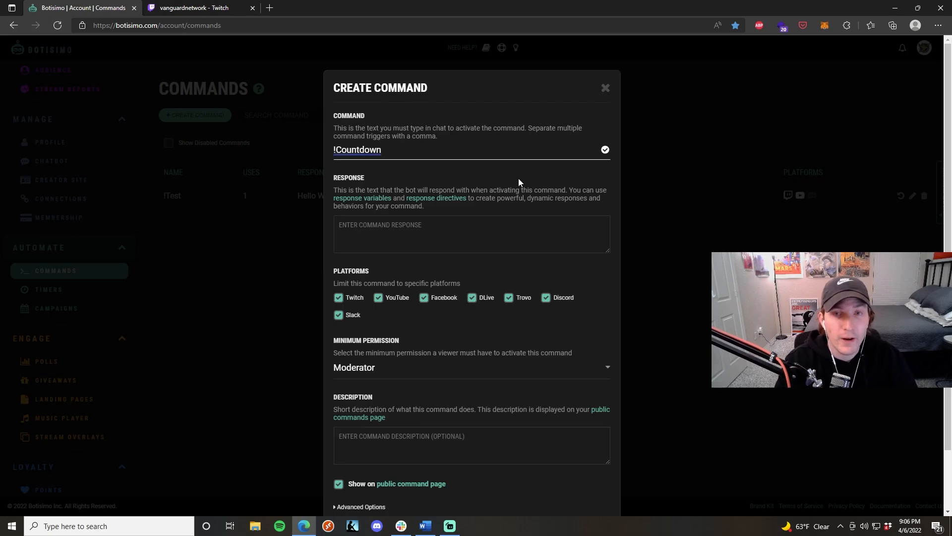
{"action": "left_click", "coordinate": [398, 232]}
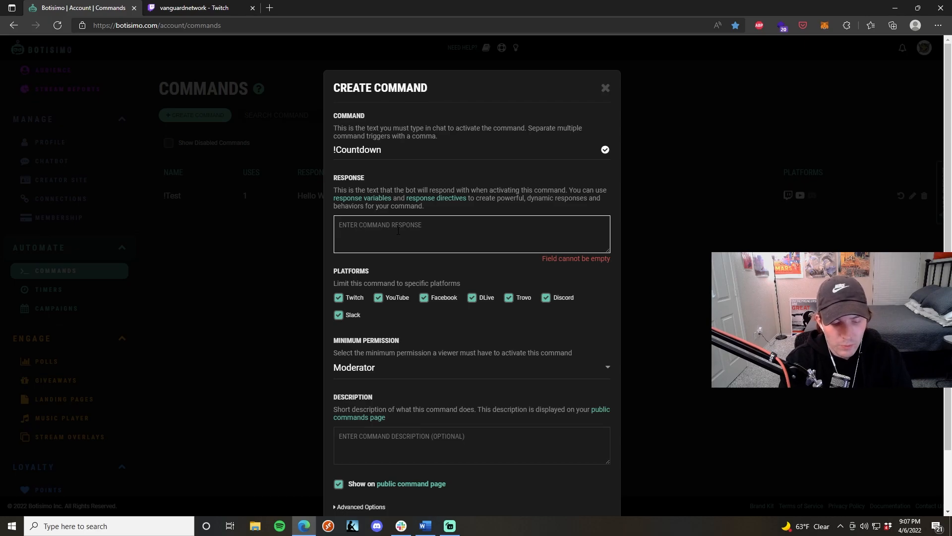
{"action": "type", "text": "I have a"}
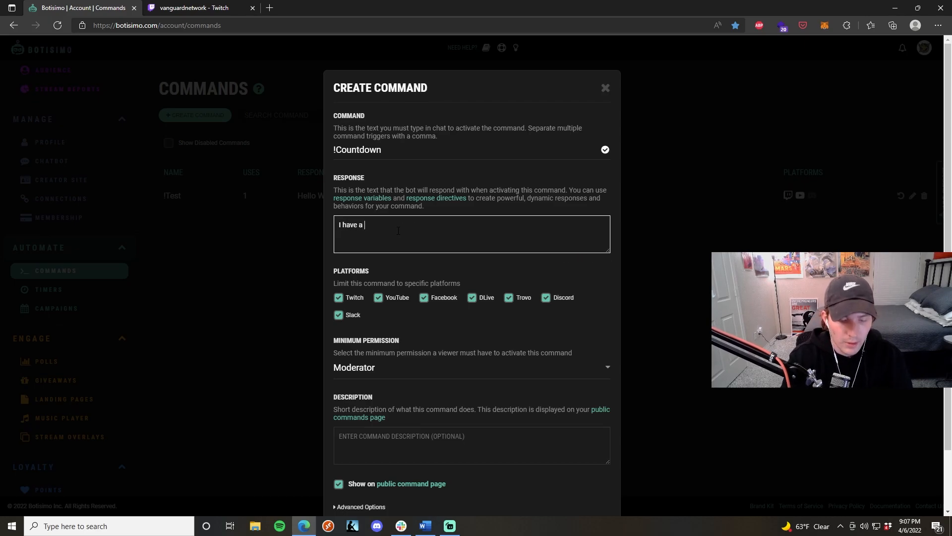
{"action": "type", "text": "huga"}
Step: Write the response 'I have a huge announcement coming in $(countdown 04/13/2022) !', fixing typos
{"action": "key", "text": "BackSpace"}
{"action": "key", "text": "BackSpace"}
{"action": "type", "text": "ge announcement coming in "}
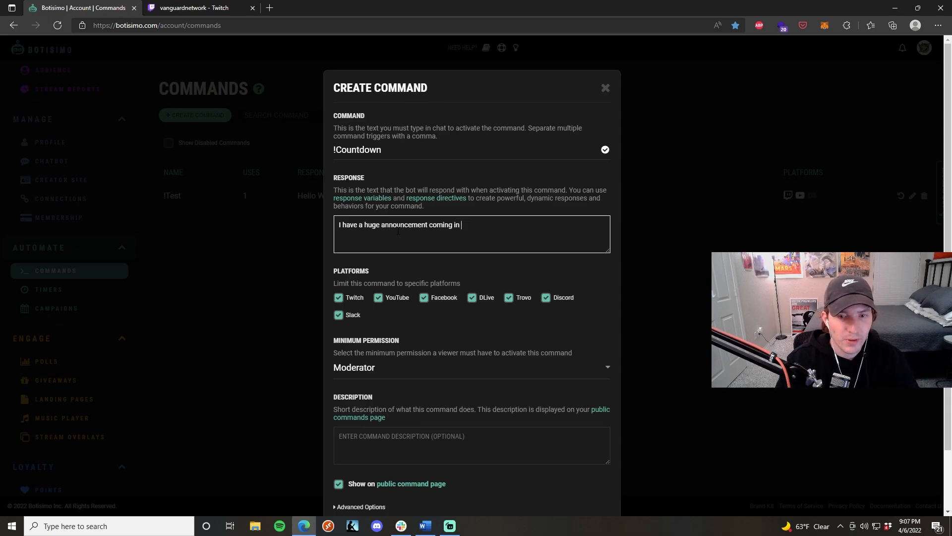
{"action": "type", "text": "$("}
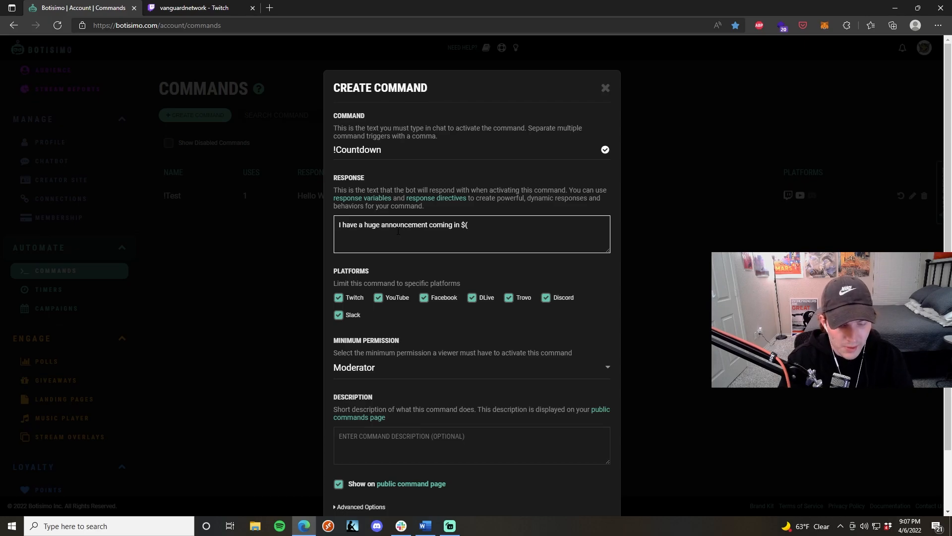
{"action": "type", "text": "countdown"}
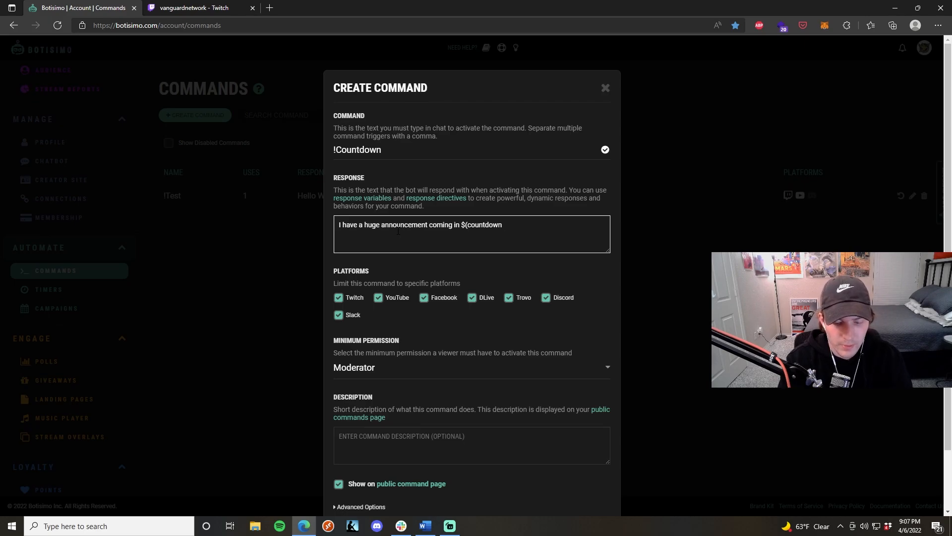
{"action": "type", "text": "04/13/2022"}
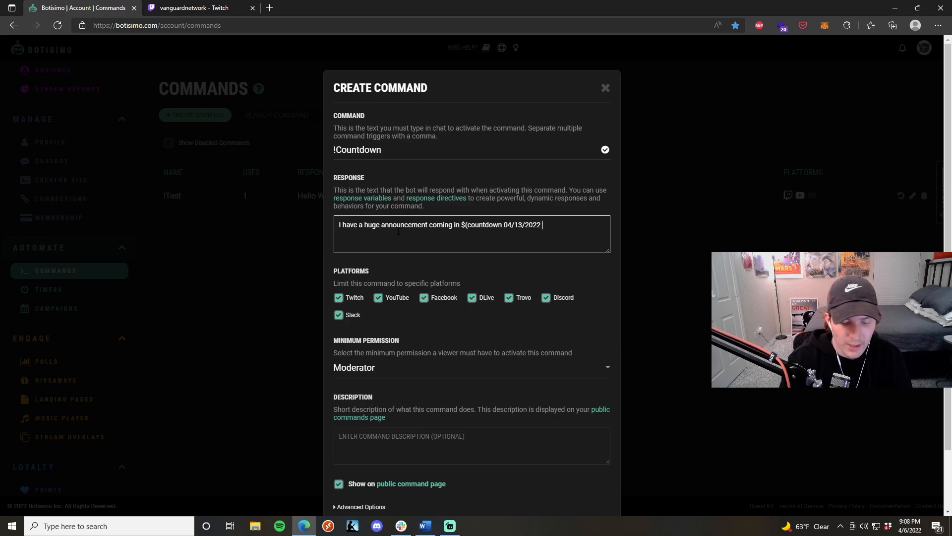
{"action": "type", "text": "00"}
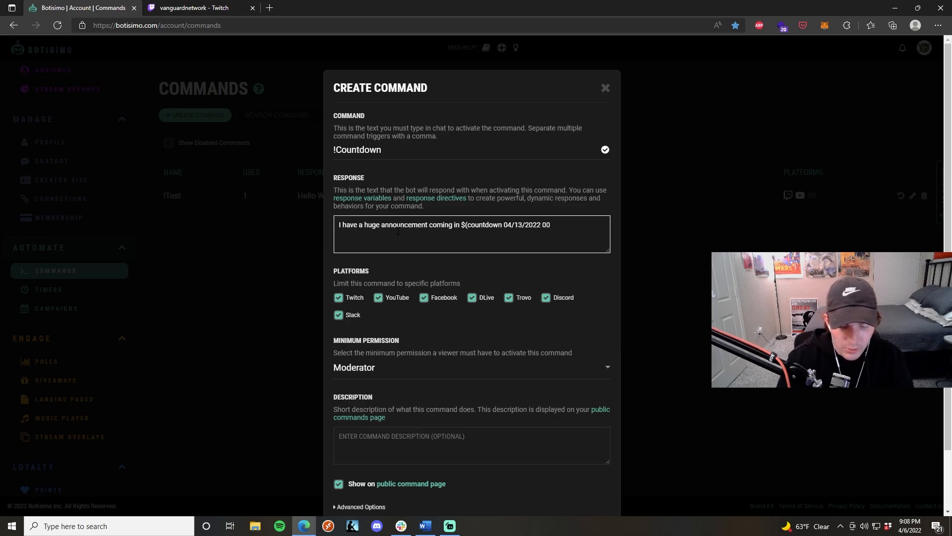
{"action": "type", "text": ":00:00)"}
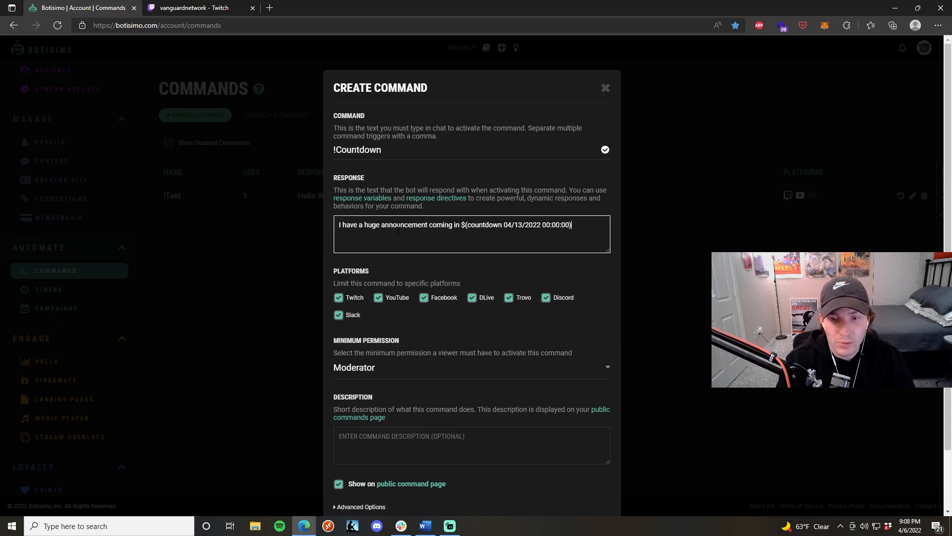
{"action": "key", "text": "BackSpace"}
{"action": "key", "text": "BackSpace"}
{"action": "key", "text": "BackSpace"}
{"action": "key", "text": "BackSpace"}
{"action": "key", "text": "BackSpace"}
{"action": "type", "text": ")"}
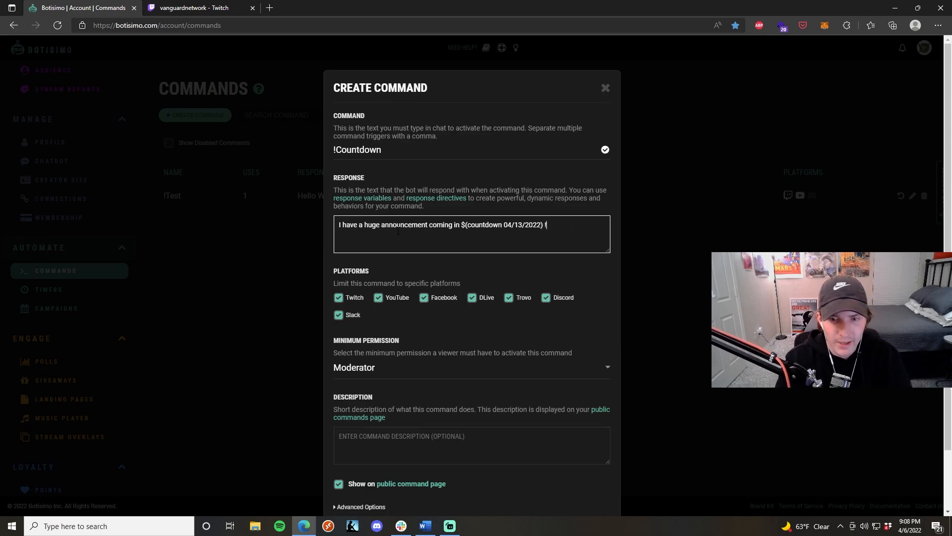
{"action": "type", "text": " !"}
{"action": "scroll", "coordinate": [439, 321], "scroll_direction": "down", "scroll_amount": 2}
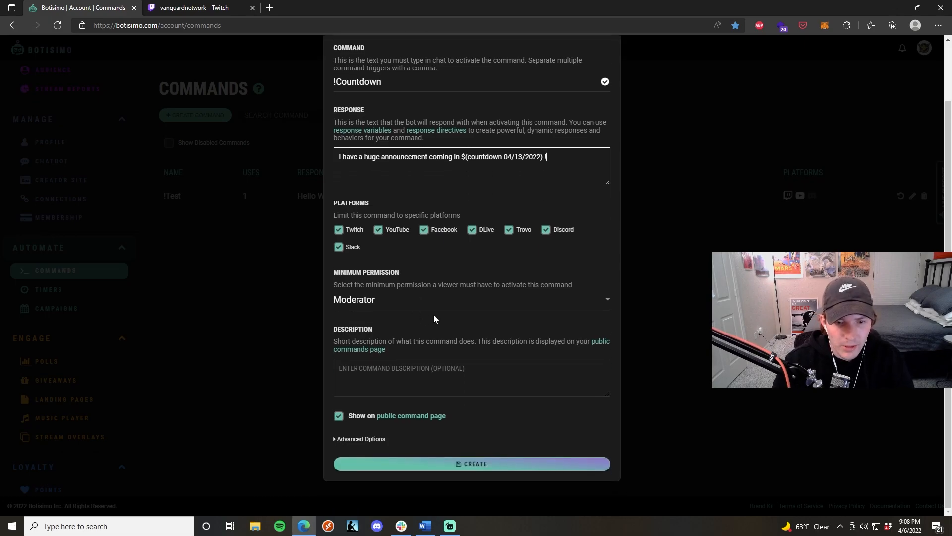
Step: Set Minimum Permission to Everyone and create the !Countdown command
{"action": "left_click", "coordinate": [384, 299]}
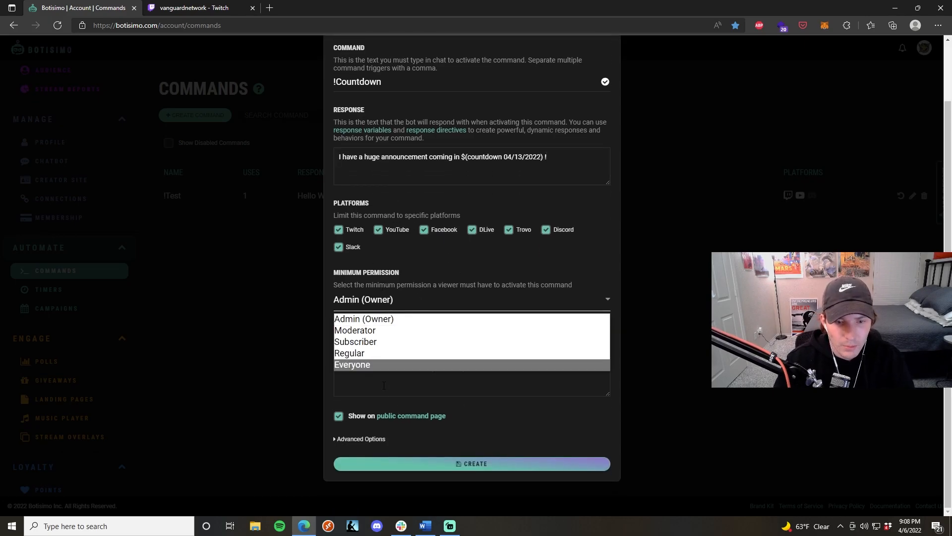
{"action": "left_click", "coordinate": [373, 369]}
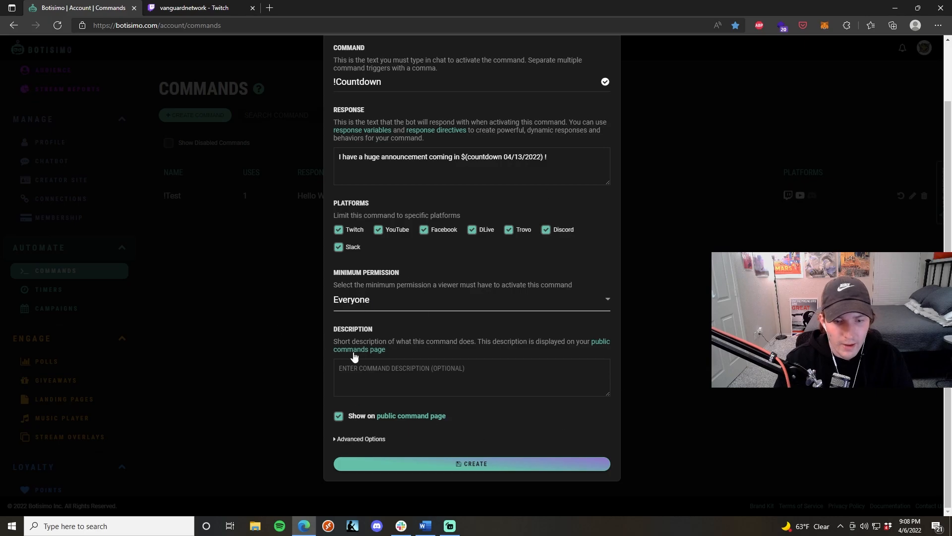
{"action": "left_click", "coordinate": [472, 462]}
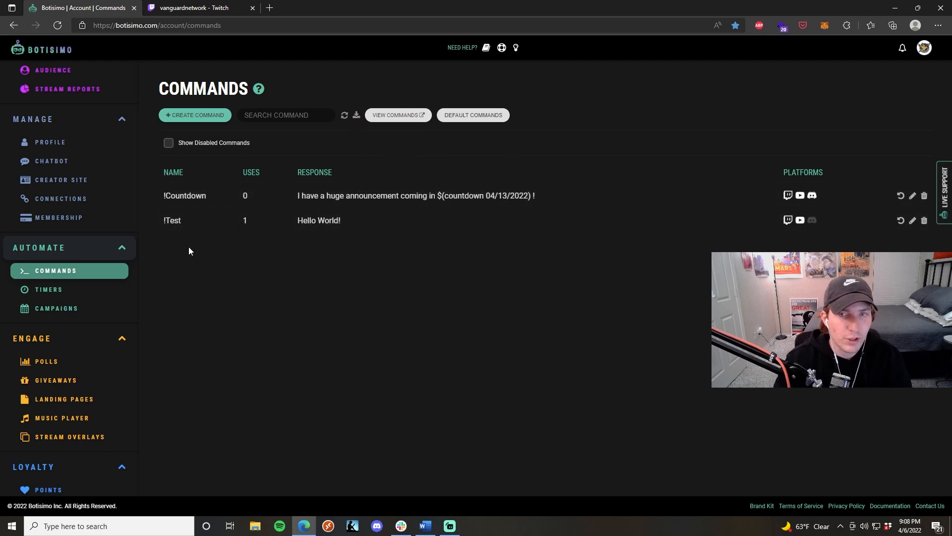
Step: Send !countdown in the Twitch stream chat to test the countdown command
{"action": "left_click", "coordinate": [173, 5]}
{"action": "type", "text": "!countdown"}
{"action": "key", "text": "Return"}
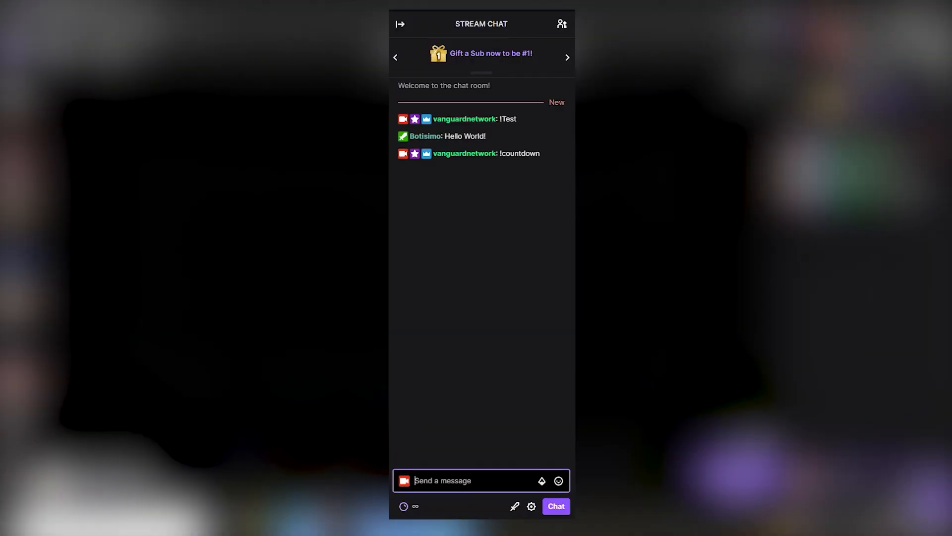